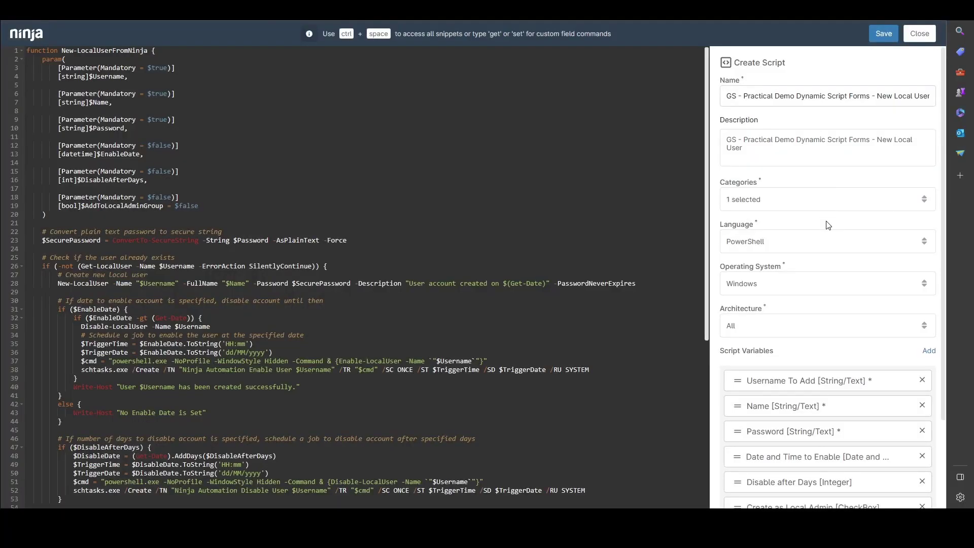
- Scroll the script editor and browse the list of script variable types
{"action": "scroll", "coordinate": [828, 229], "scroll_direction": "down", "scroll_amount": 2}
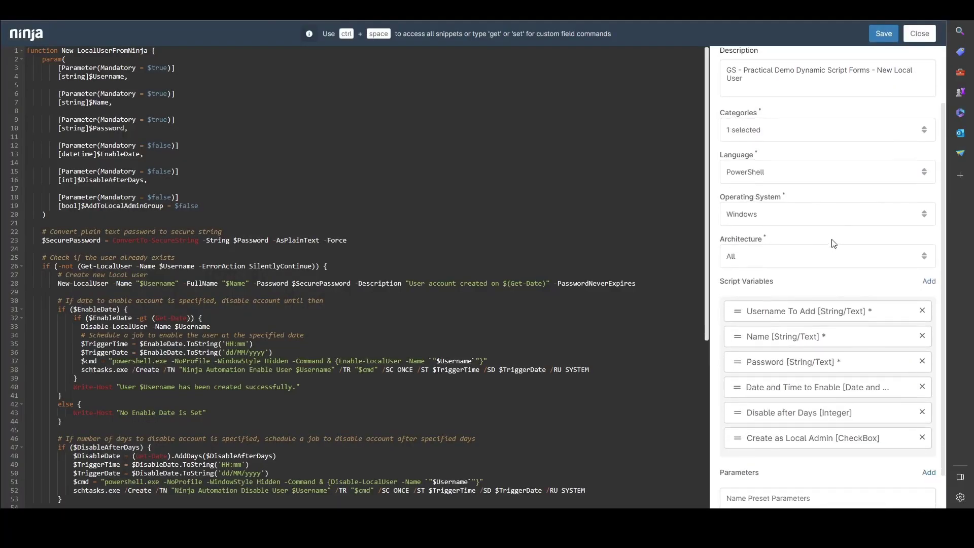
{"action": "left_click", "coordinate": [929, 283]}
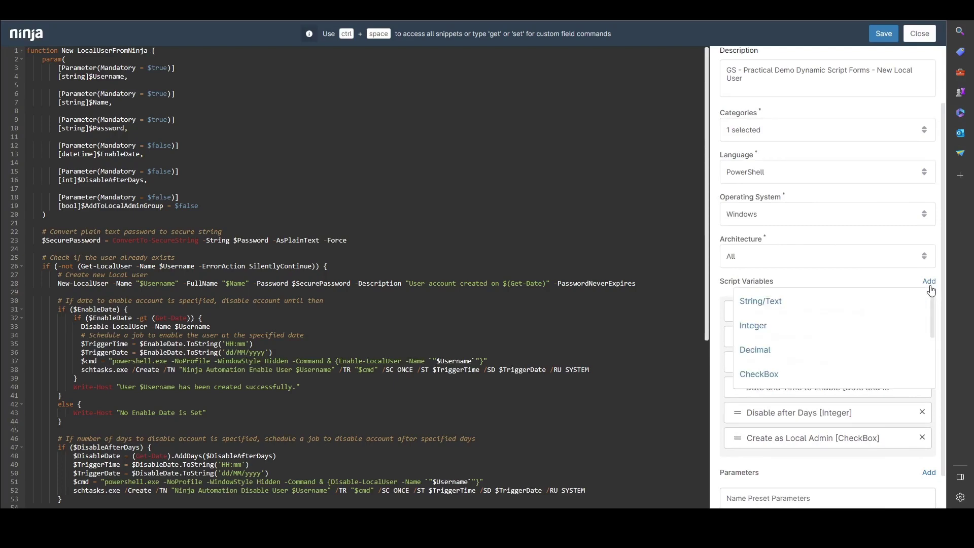
{"action": "scroll", "coordinate": [885, 317], "scroll_direction": "down", "scroll_amount": 2}
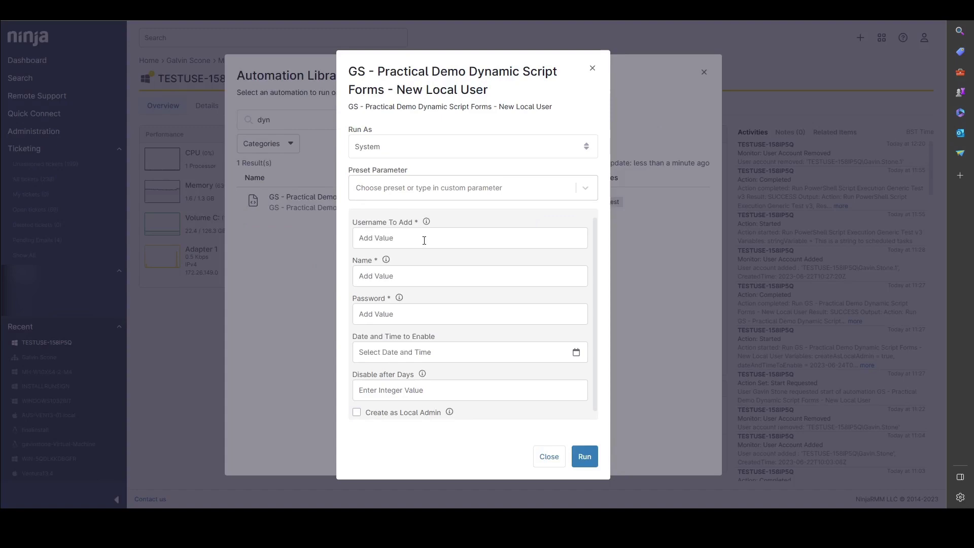
{"action": "scroll", "coordinate": [432, 265], "scroll_direction": "down", "scroll_amount": 1}
{"action": "scroll", "coordinate": [414, 258], "scroll_direction": "up", "scroll_amount": 1}
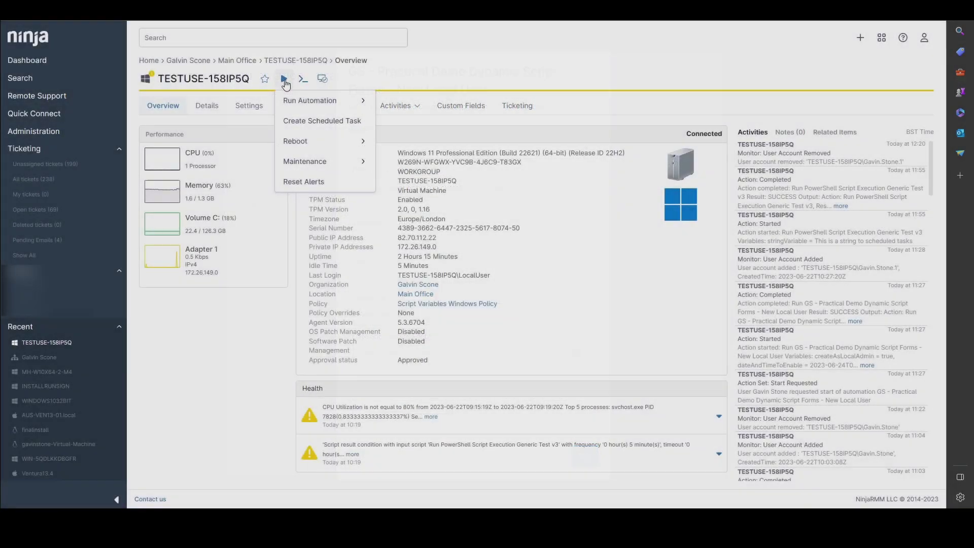
- Choose to run a script on the device and search the automation library for 'dyn'
{"action": "mouse_move", "coordinate": [289, 100]}
{"action": "left_click", "coordinate": [398, 104]}
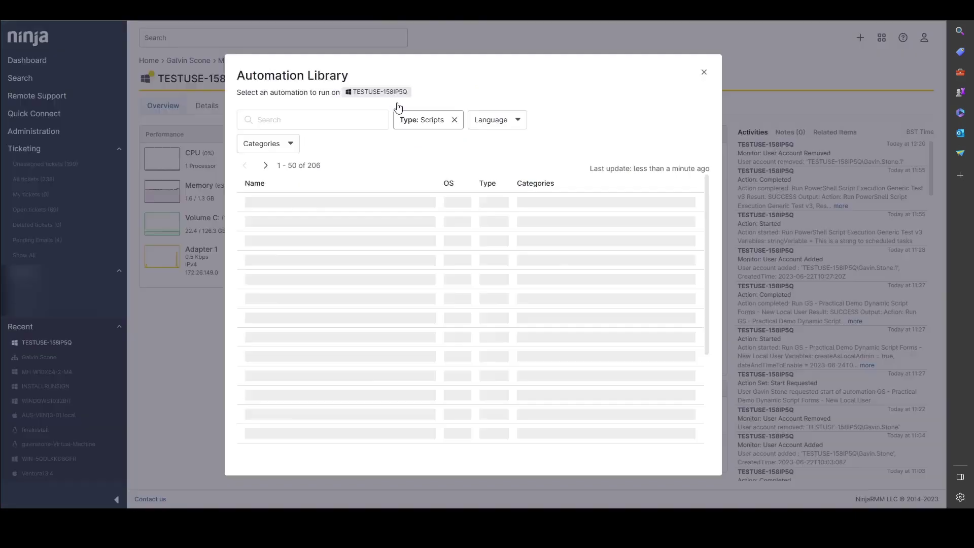
{"action": "left_click", "coordinate": [319, 124]}
{"action": "type", "text": "dyna"}
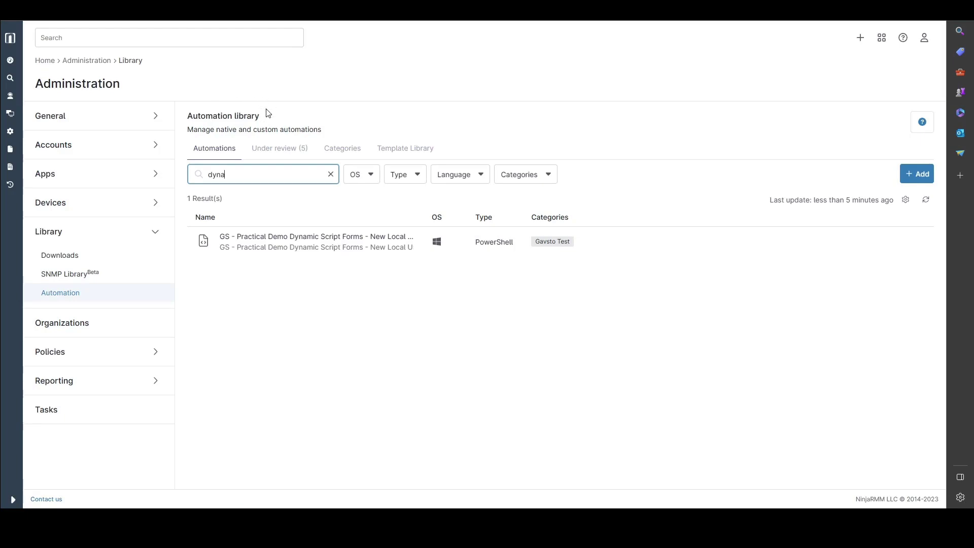
- Open the Dynamic Script Forms script and start a new String/Text script variable
{"action": "left_click", "coordinate": [325, 244]}
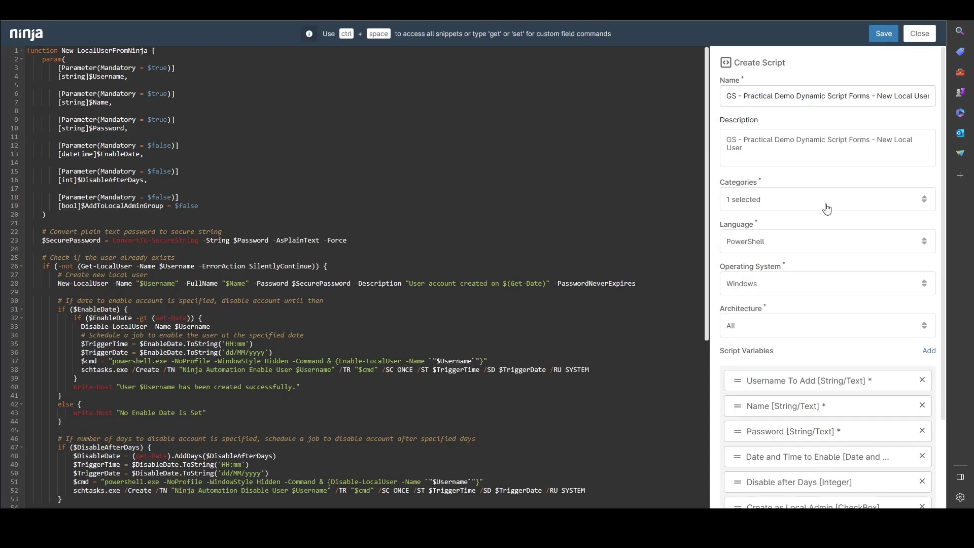
{"action": "scroll", "coordinate": [828, 229], "scroll_direction": "down", "scroll_amount": 1}
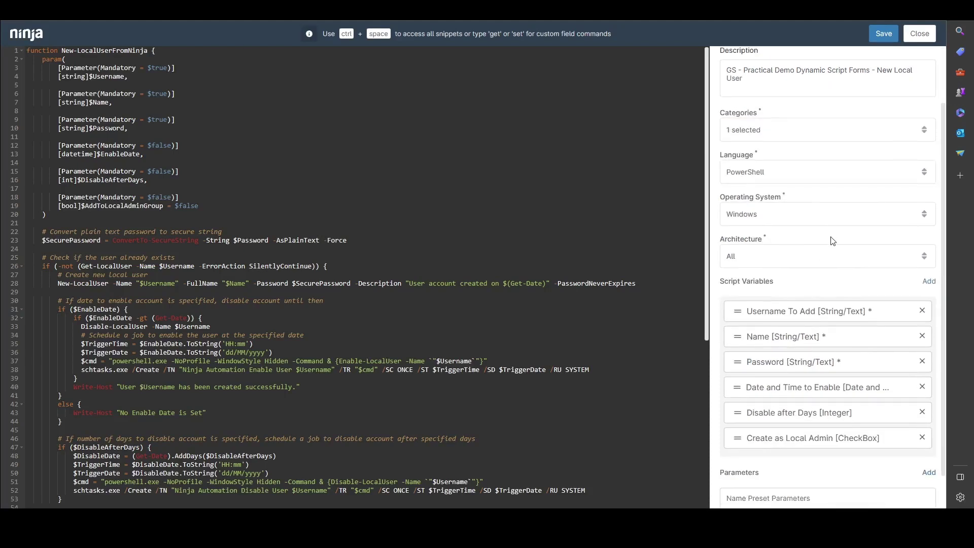
{"action": "left_click", "coordinate": [928, 284]}
{"action": "scroll", "coordinate": [885, 319], "scroll_direction": "down", "scroll_amount": 1}
{"action": "scroll", "coordinate": [885, 318], "scroll_direction": "down", "scroll_amount": 3}
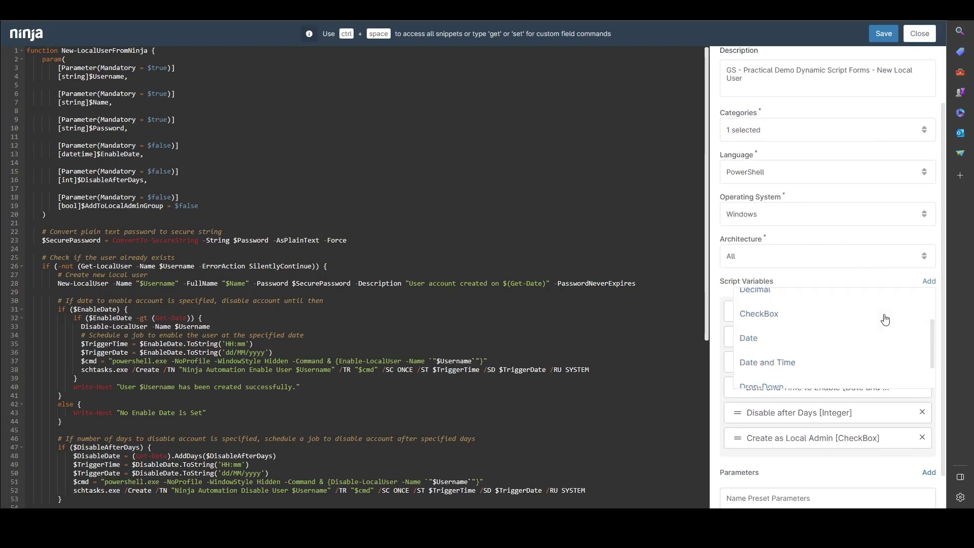
{"action": "scroll", "coordinate": [885, 321], "scroll_direction": "up", "scroll_amount": 4}
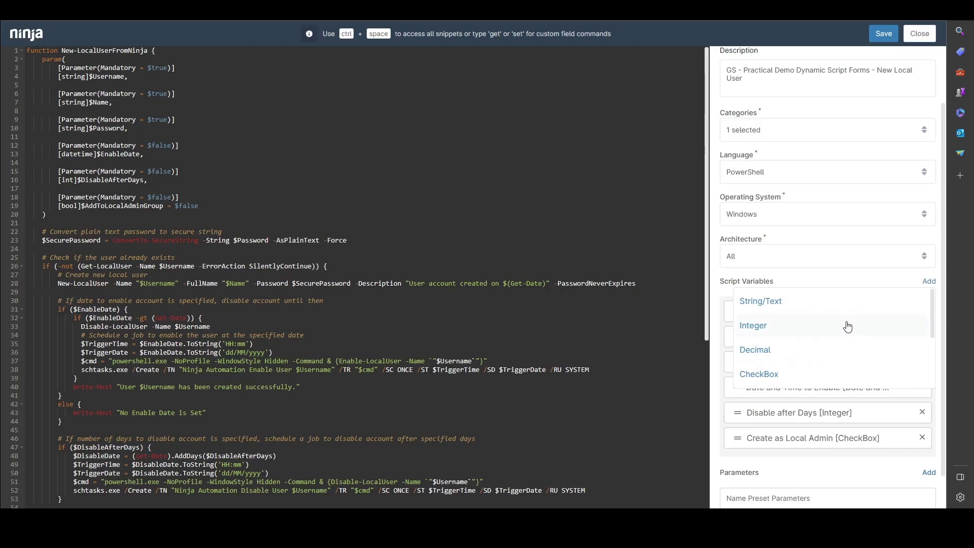
{"action": "left_click", "coordinate": [825, 303]}
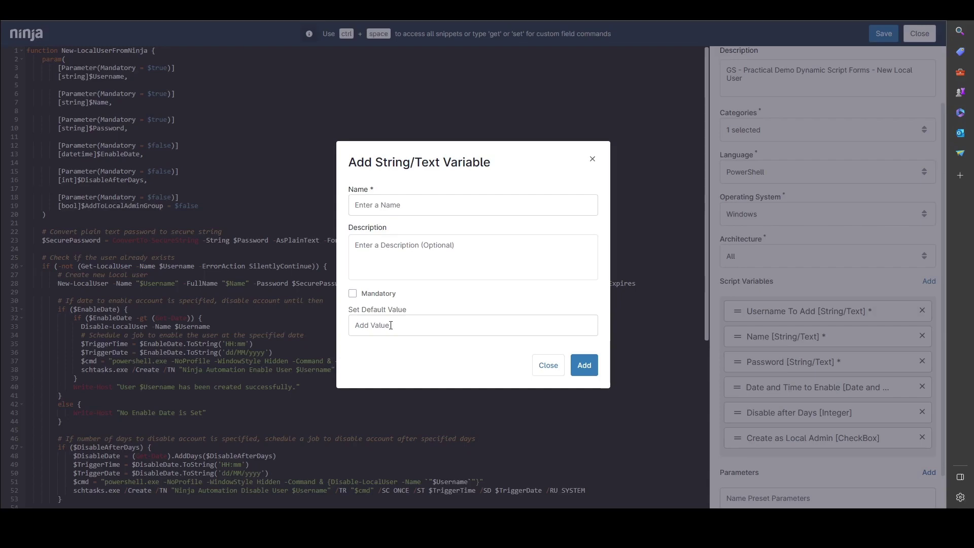
- Dismiss the variable form and add an $env:password line below the Password entry
{"action": "left_click", "coordinate": [544, 366]}
{"action": "scroll", "coordinate": [488, 290], "scroll_direction": "down", "scroll_amount": 5}
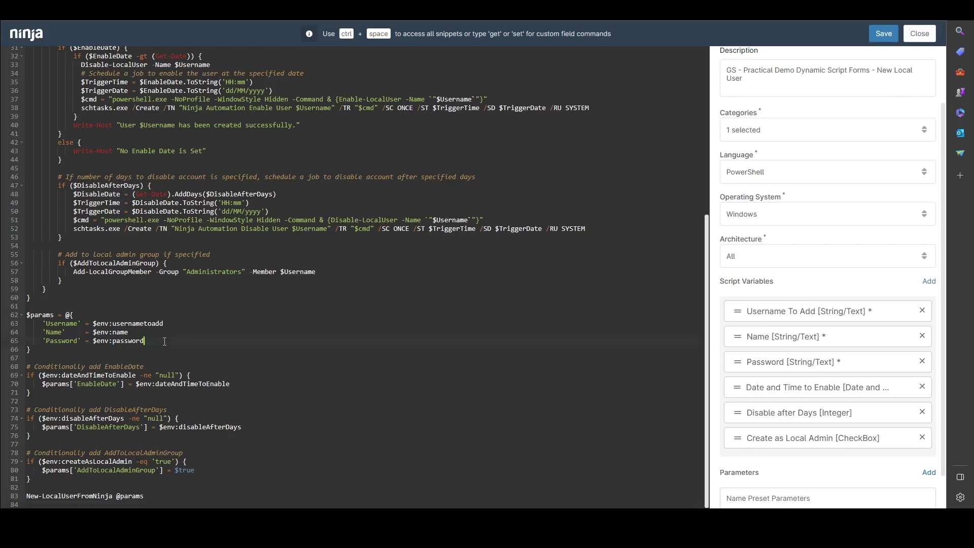
{"action": "key", "text": "Return"}
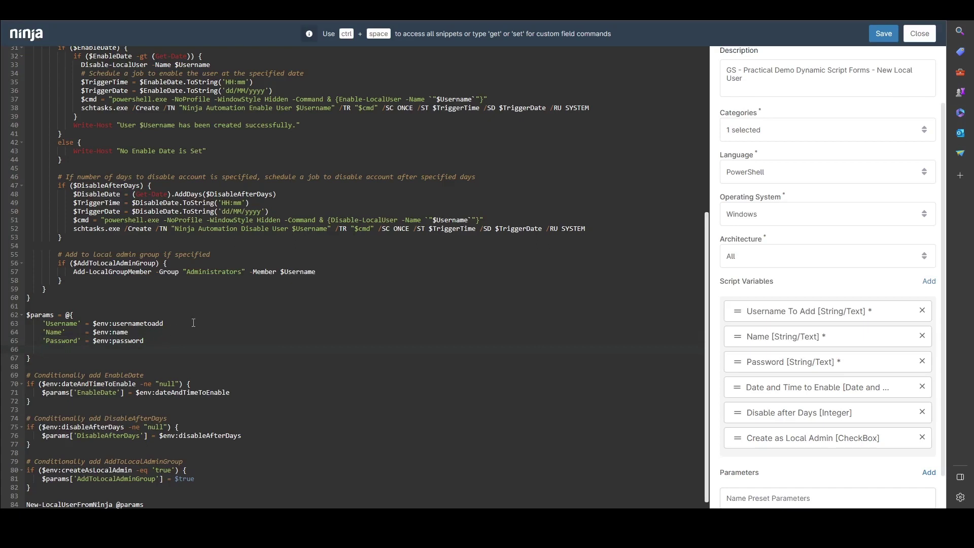
{"action": "key", "text": "ctrl+space"}
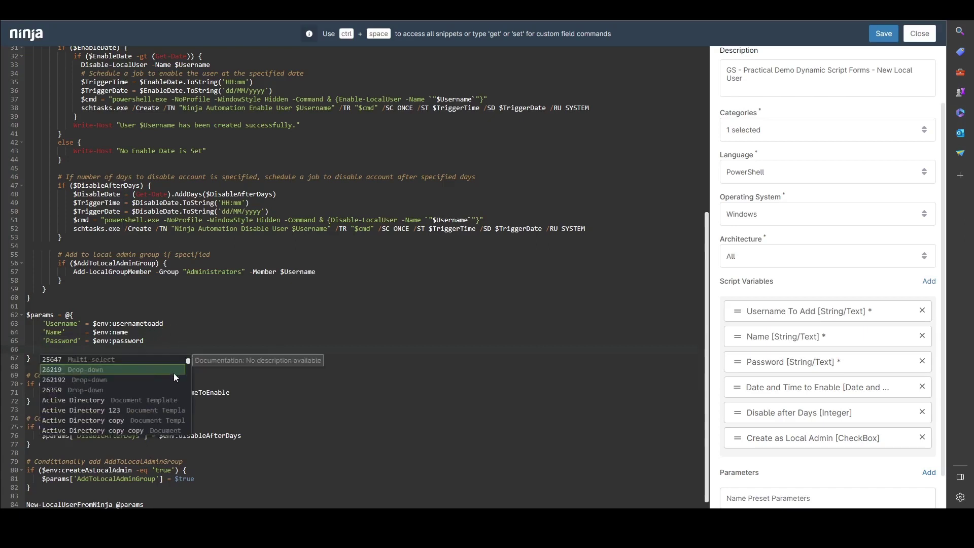
{"action": "type", "text": "pass"}
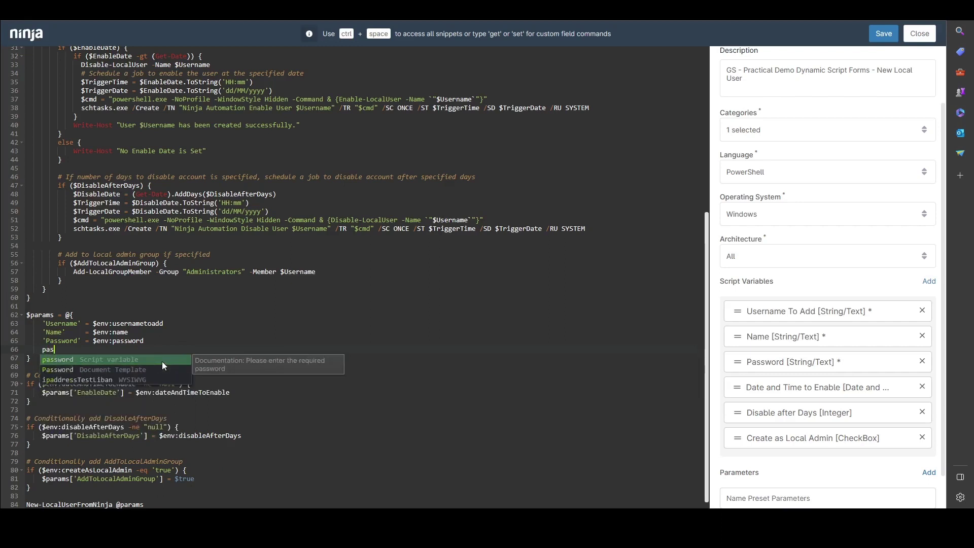
{"action": "left_click", "coordinate": [119, 358]}
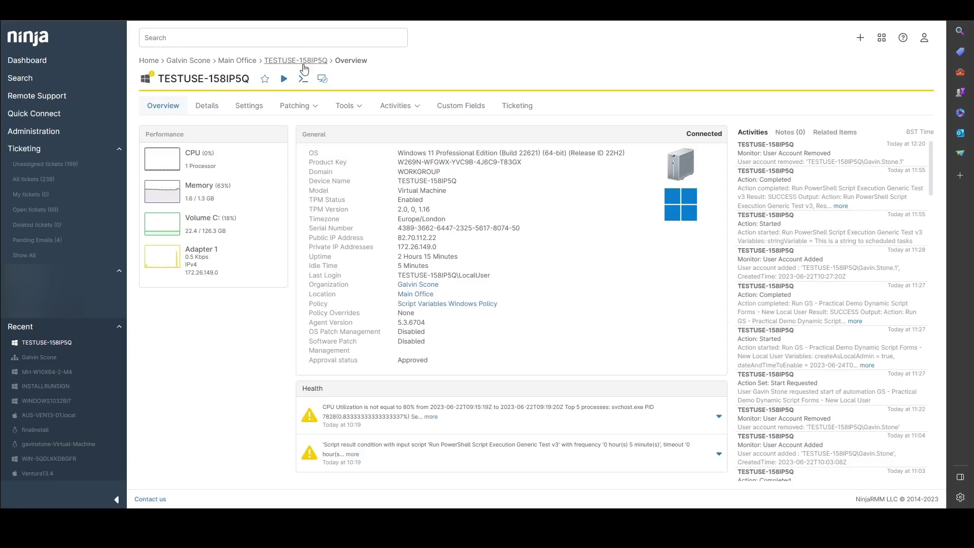
- Open the run form for the 'dyn' Dynamic Script Forms script on TESTUSE-158IP5Q
{"action": "left_click", "coordinate": [284, 80]}
{"action": "mouse_move", "coordinate": [291, 101]}
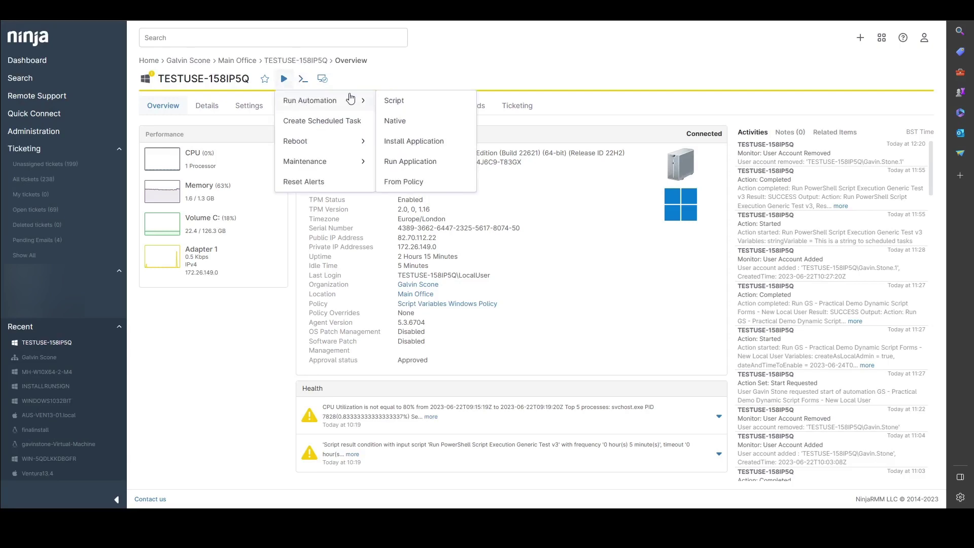
{"action": "left_click", "coordinate": [397, 104]}
{"action": "left_click", "coordinate": [320, 127]}
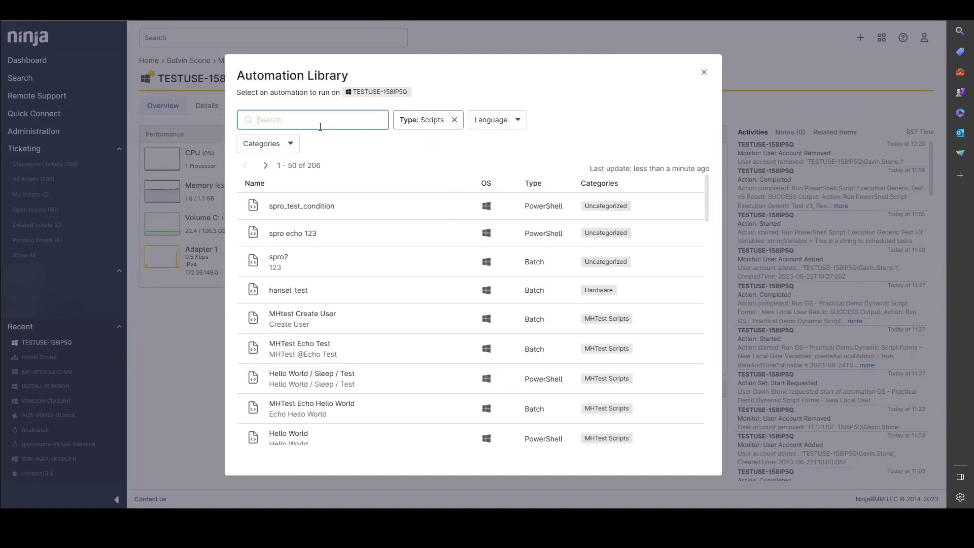
{"action": "type", "text": "dyn"}
{"action": "left_click", "coordinate": [358, 202]}
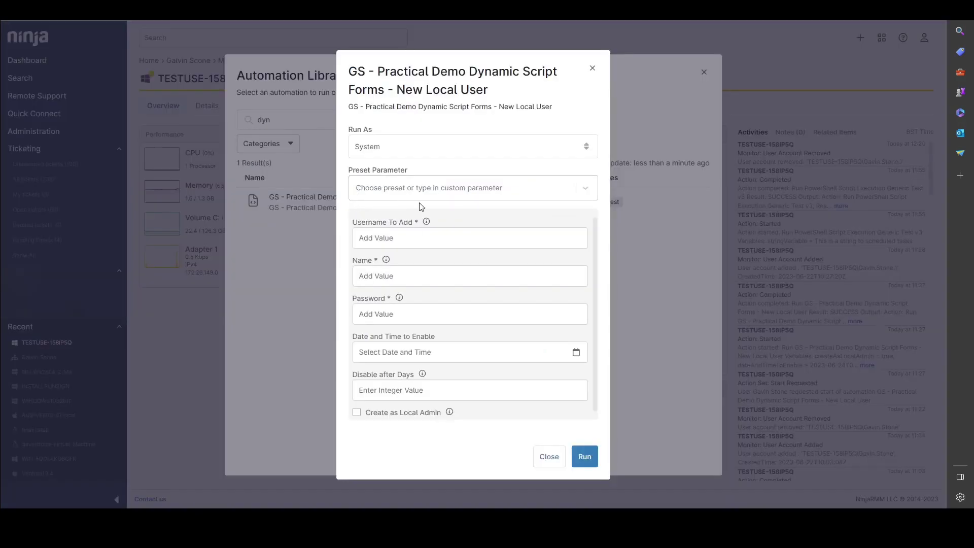
{"action": "scroll", "coordinate": [432, 266], "scroll_direction": "down", "scroll_amount": 1}
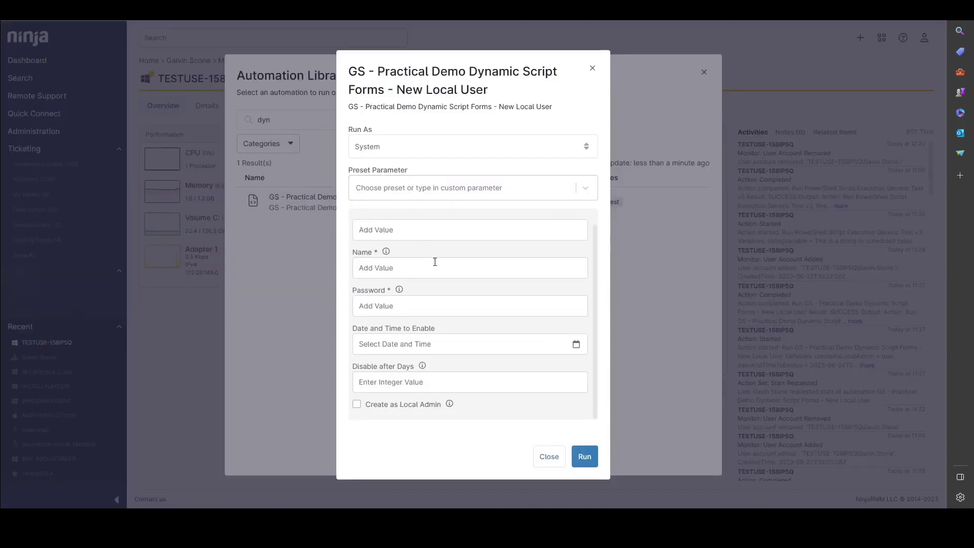
{"action": "scroll", "coordinate": [416, 273], "scroll_direction": "up", "scroll_amount": 1}
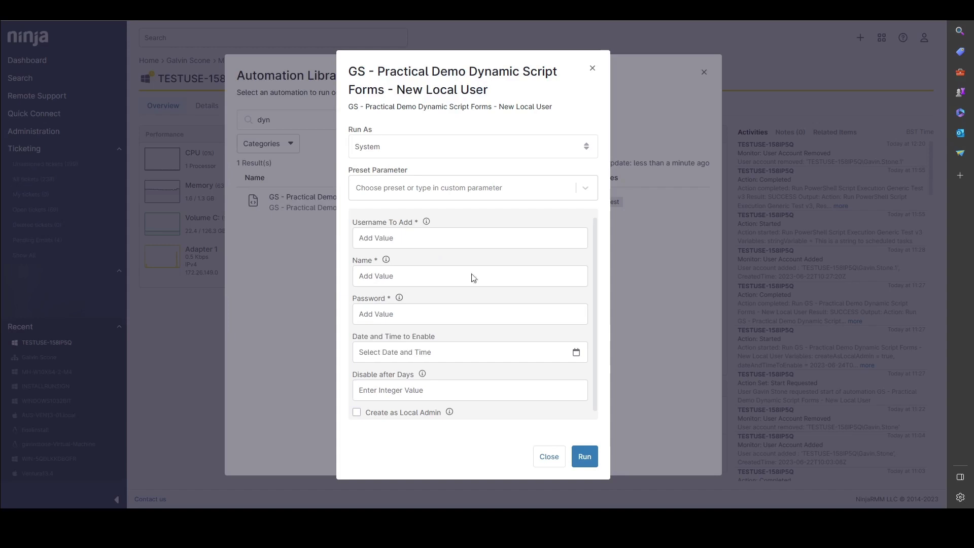
{"action": "left_click", "coordinate": [583, 464]}
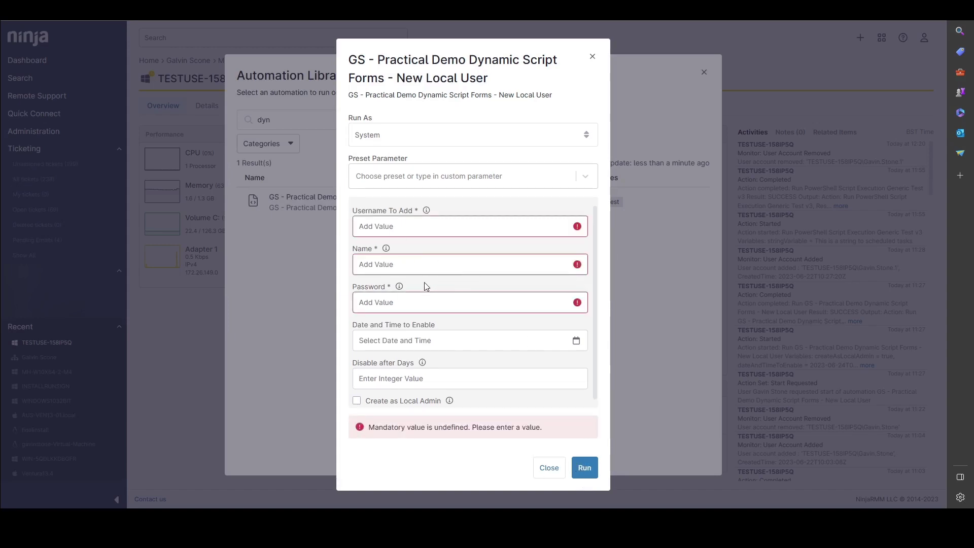
{"action": "mouse_move", "coordinate": [400, 287]}
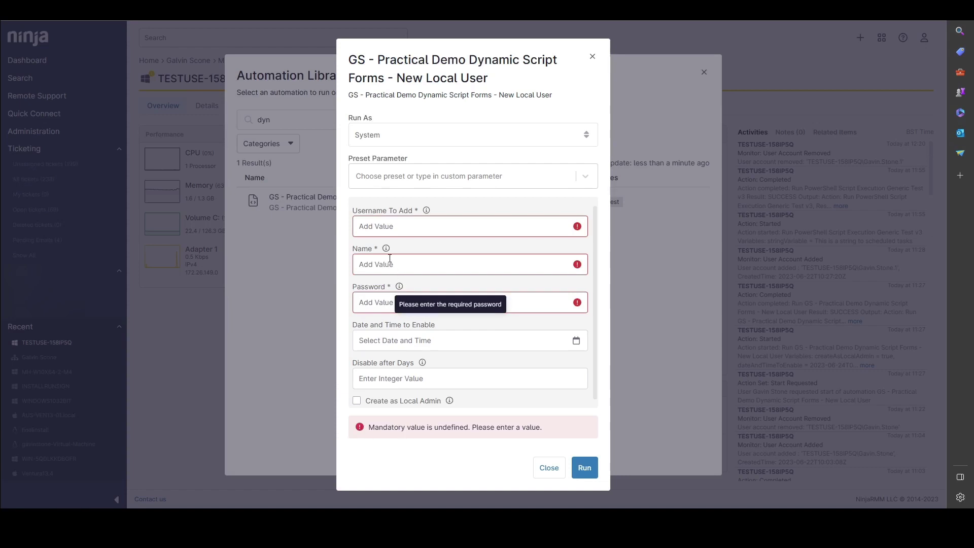
{"action": "mouse_move", "coordinate": [388, 254]}
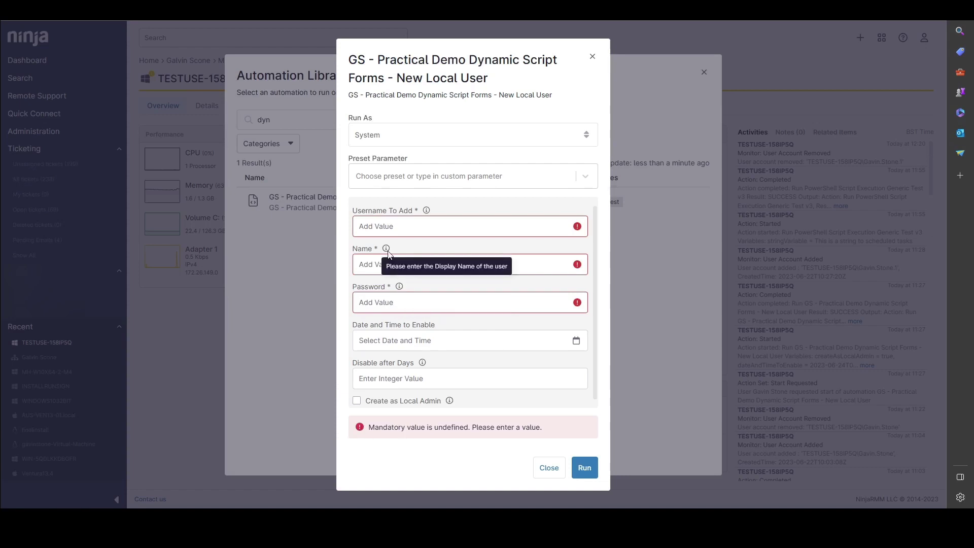
{"action": "mouse_move", "coordinate": [427, 212]}
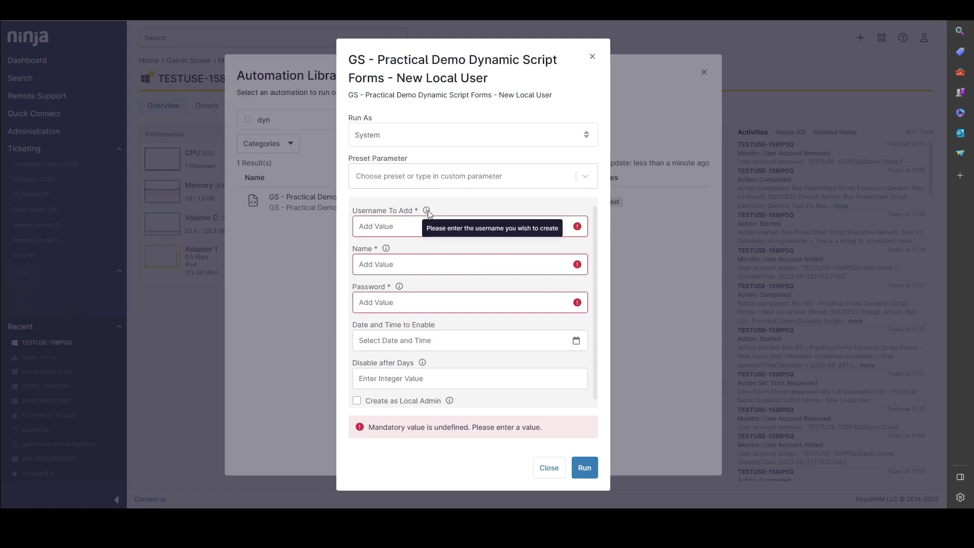
{"action": "left_click", "coordinate": [429, 223]}
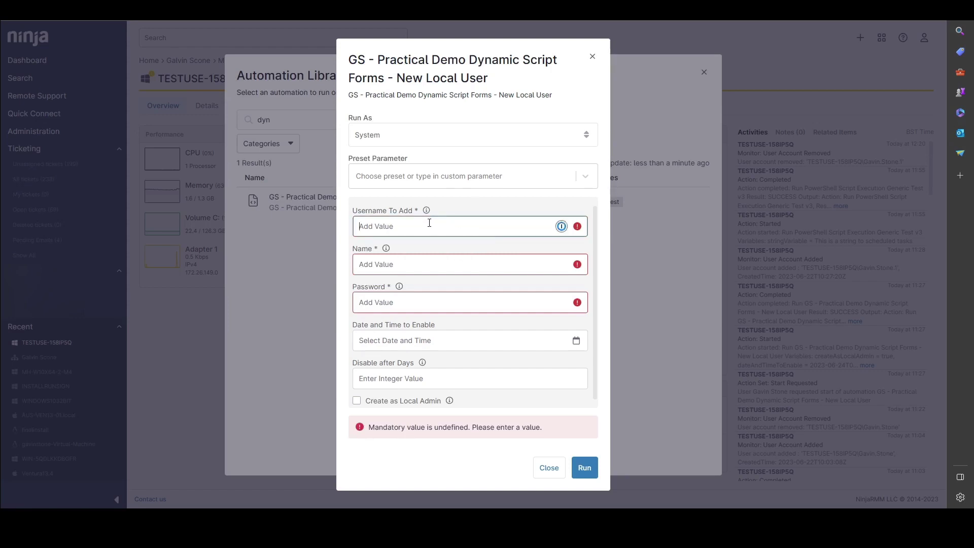
- Enter the new user's username, display name and account password
{"action": "left_click", "coordinate": [437, 227]}
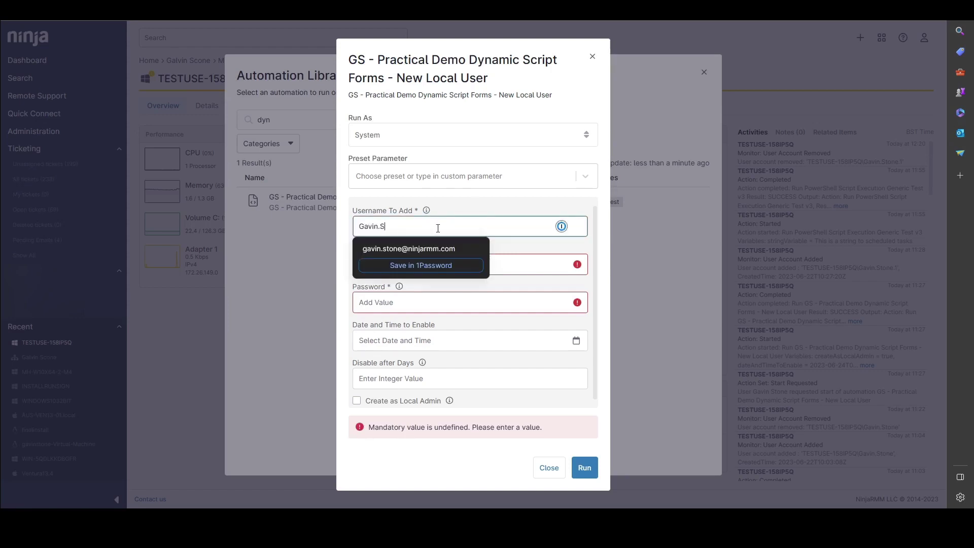
{"action": "key", "text": "Tab"}
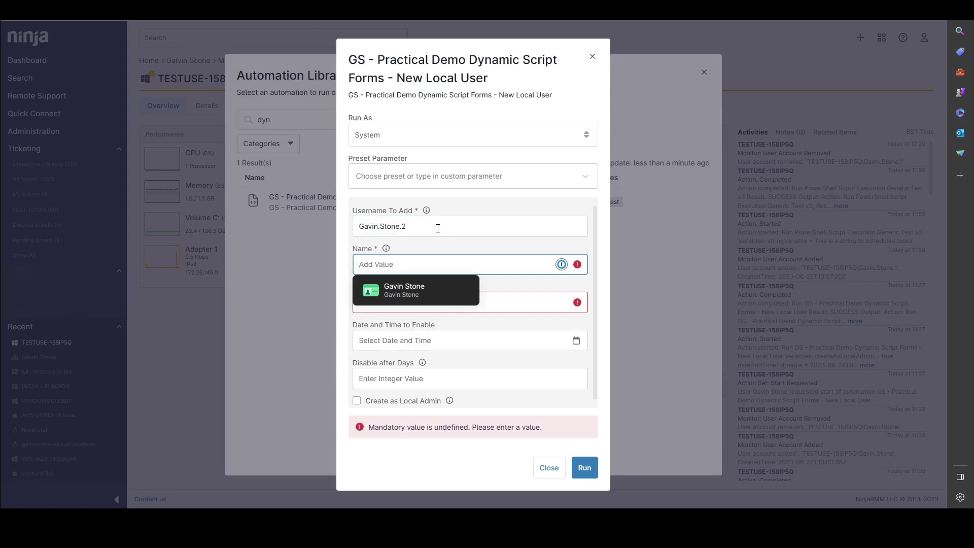
{"action": "key", "text": "Tab"}
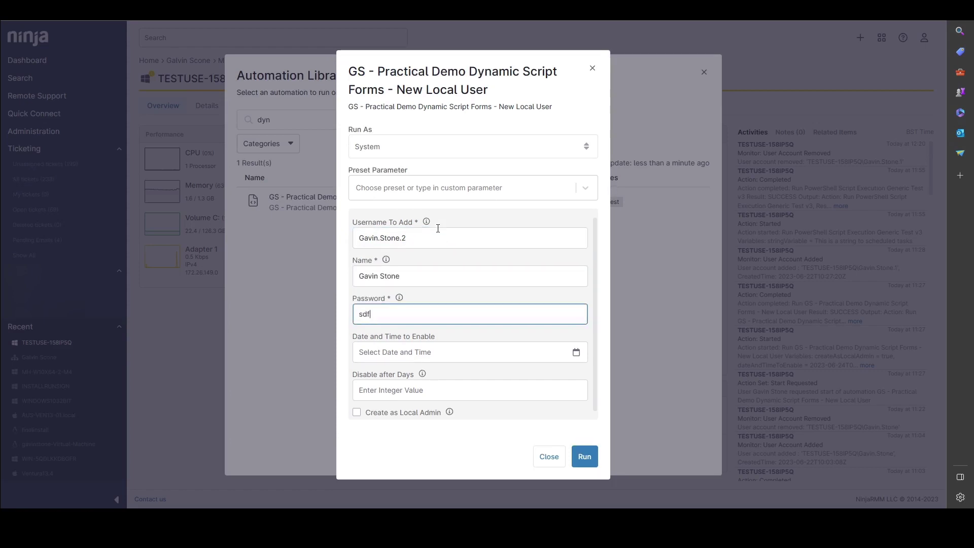
{"action": "key", "text": "Tab"}
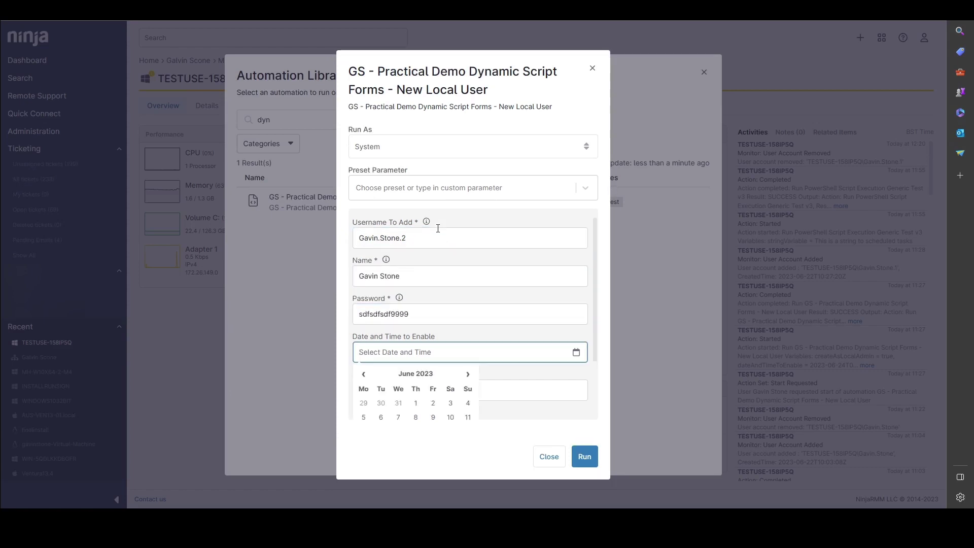
- Set the account enable date and time to 23/06/2023 03:00
{"action": "scroll", "coordinate": [472, 276], "scroll_direction": "down", "scroll_amount": 1}
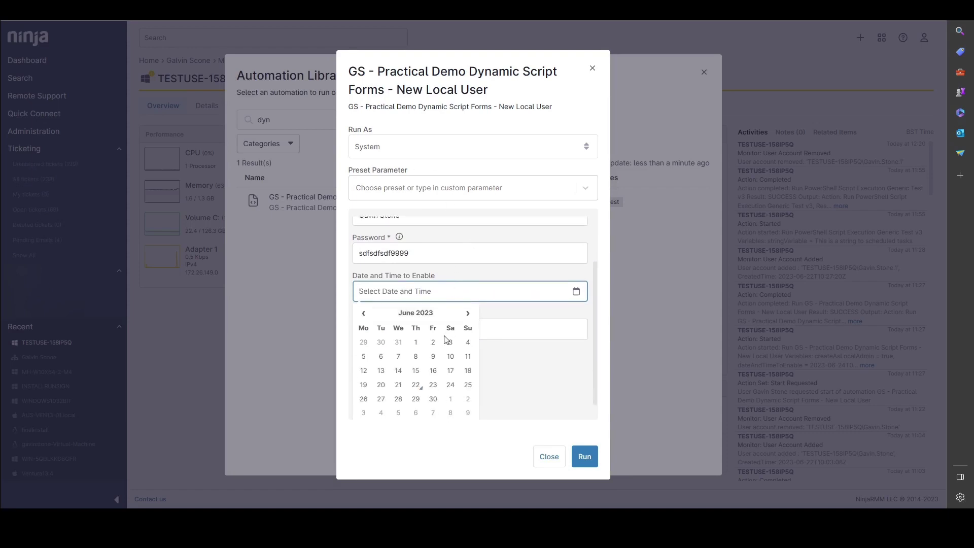
{"action": "scroll", "coordinate": [439, 350], "scroll_direction": "down", "scroll_amount": 1}
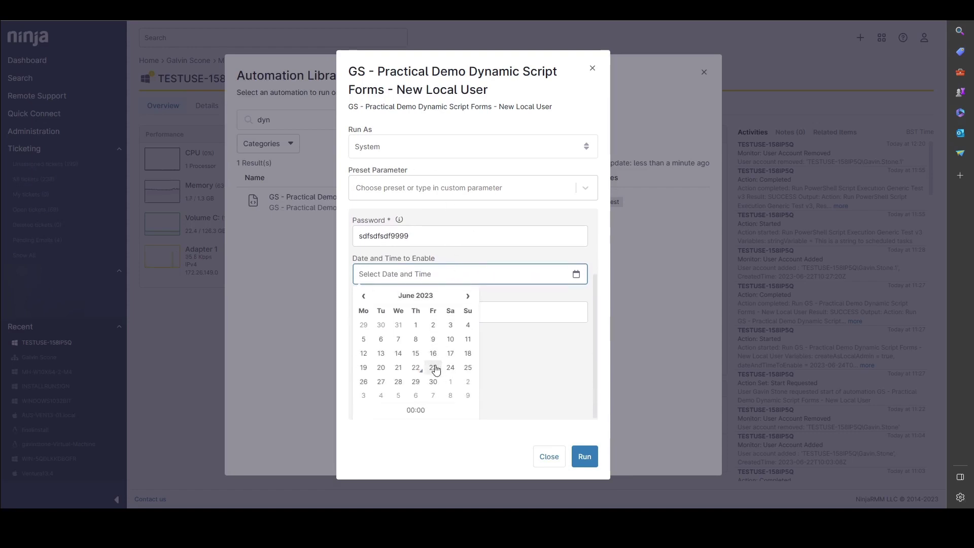
{"action": "left_click", "coordinate": [433, 368]}
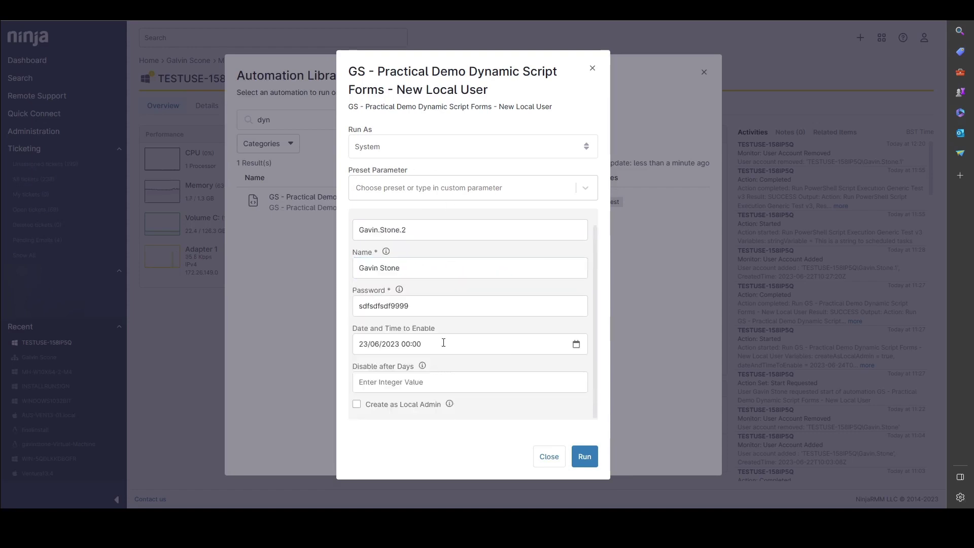
{"action": "left_click", "coordinate": [416, 344]}
{"action": "left_click", "coordinate": [412, 408]}
{"action": "left_click", "coordinate": [379, 374]}
{"action": "left_click", "coordinate": [379, 374]}
{"action": "left_click", "coordinate": [379, 374]}
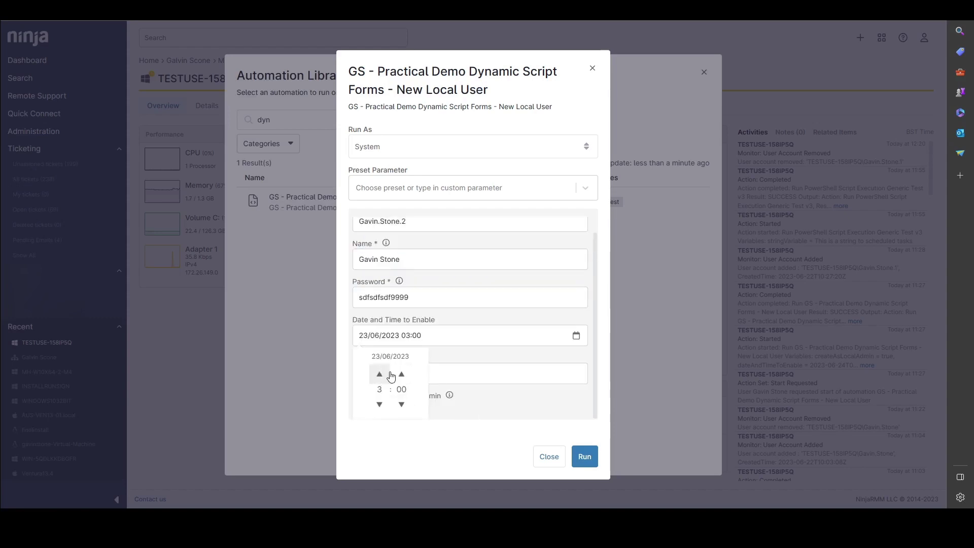
{"action": "left_click", "coordinate": [468, 354]}
- Disable the account after 30 days and create it as a local admin
{"action": "left_click", "coordinate": [441, 388]}
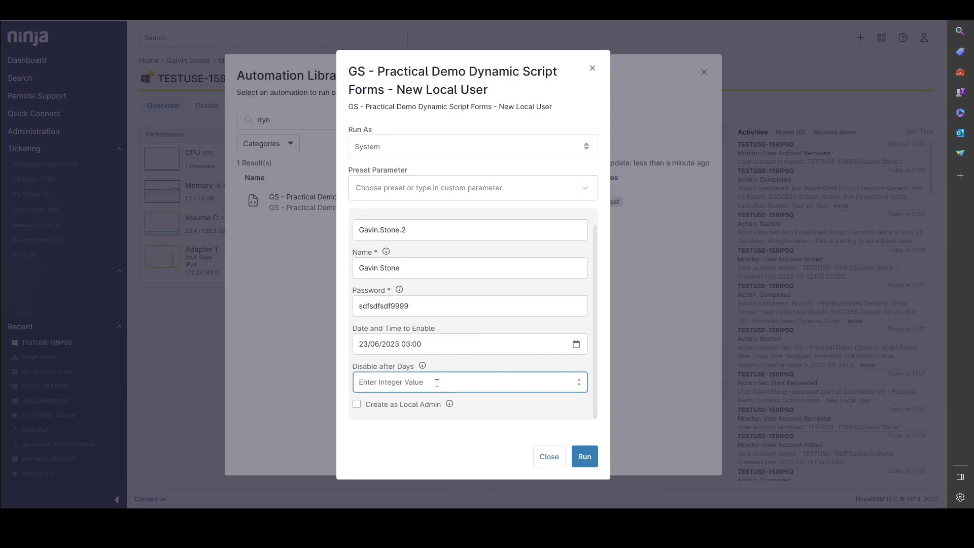
{"action": "type", "text": "30"}
{"action": "left_click", "coordinate": [357, 404]}
- Run and confirm the automation, then open the Action started entry's full details
{"action": "left_click", "coordinate": [581, 458]}
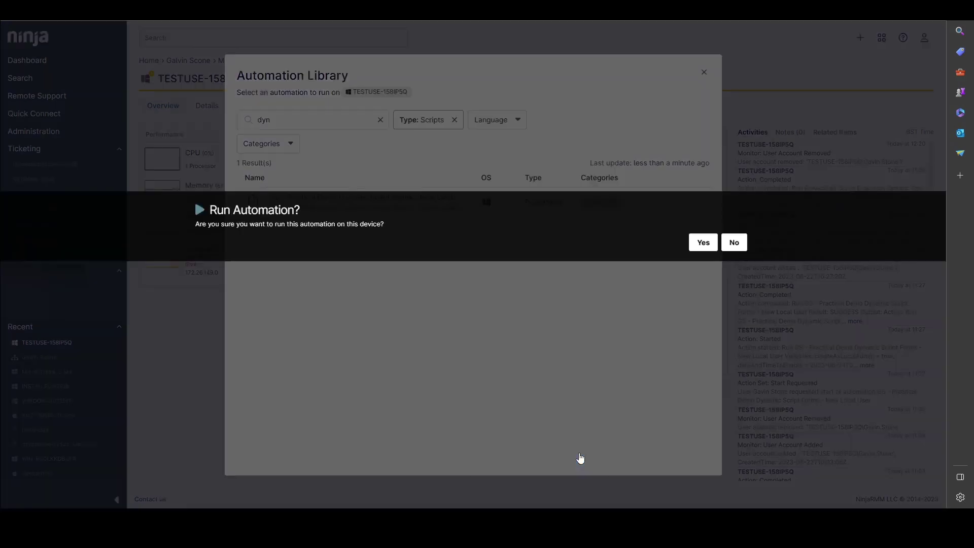
{"action": "left_click", "coordinate": [703, 242]}
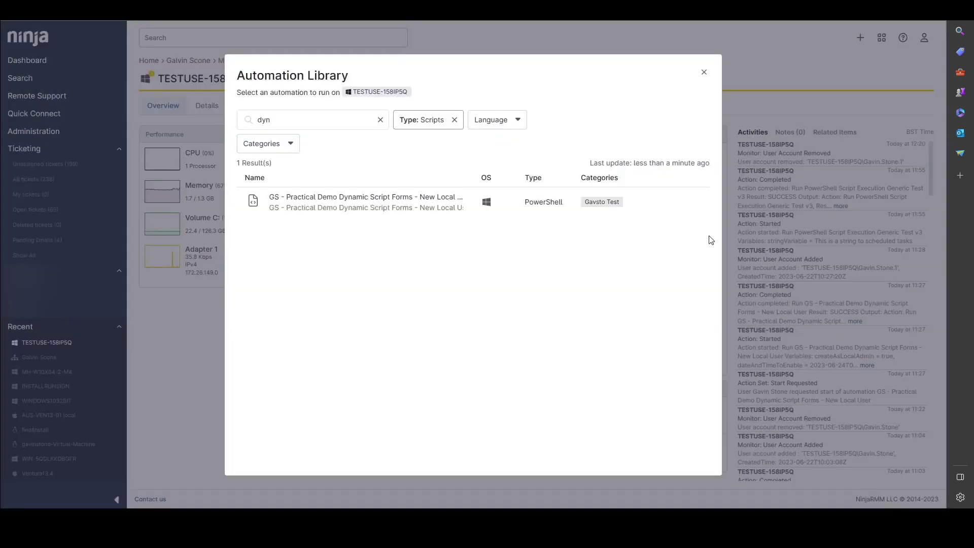
{"action": "left_click", "coordinate": [704, 72]}
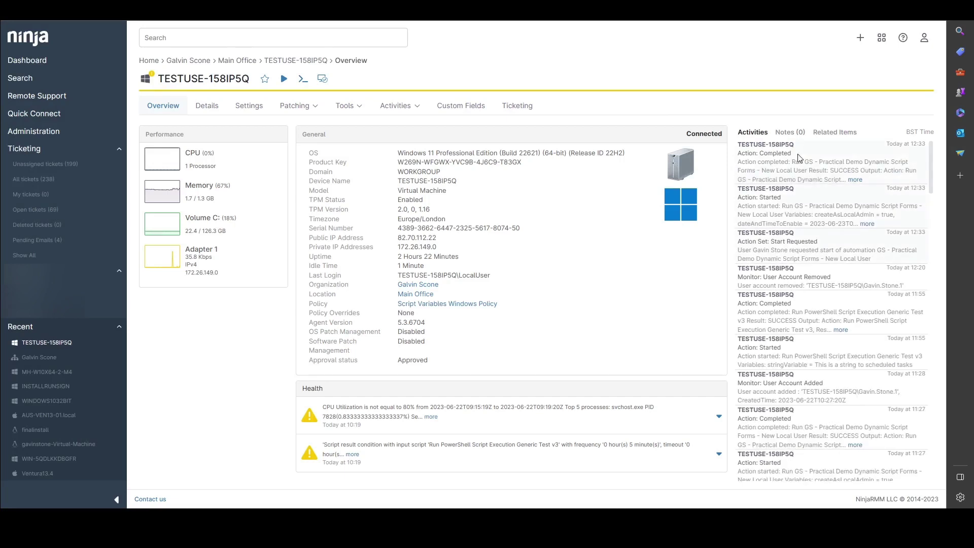
{"action": "left_click", "coordinate": [867, 225]}
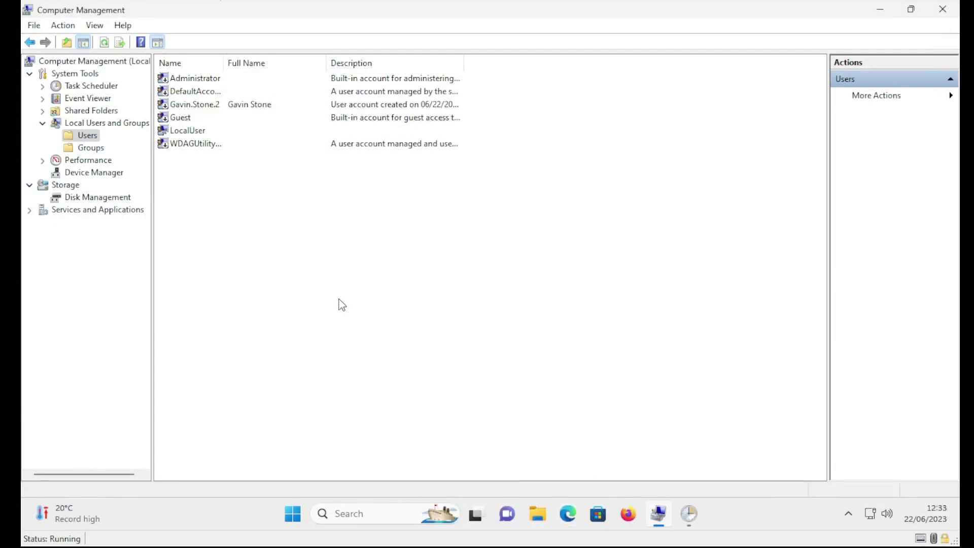
- Inspect the Guest and new user account properties, then switch to Task Scheduler
{"action": "double_click", "coordinate": [212, 118]}
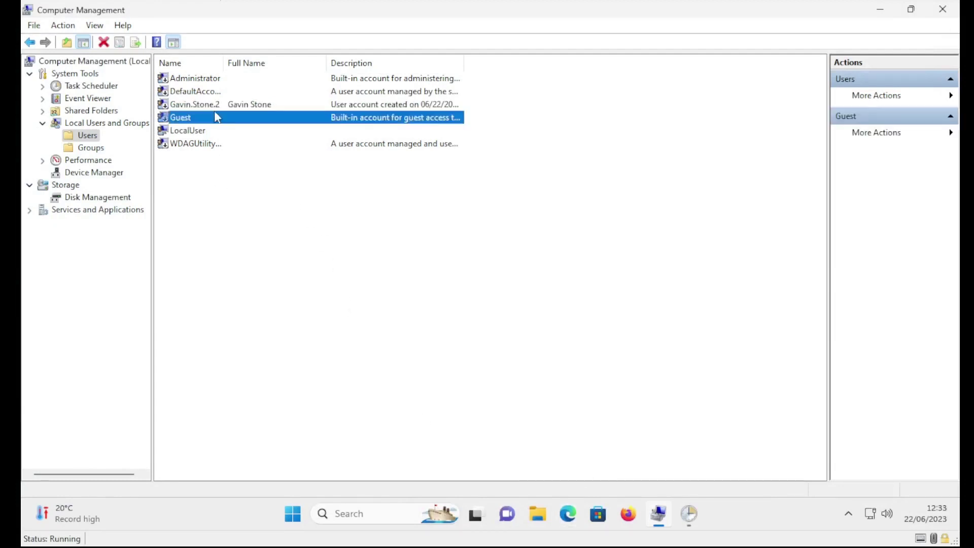
{"action": "left_click", "coordinate": [495, 103]}
{"action": "double_click", "coordinate": [185, 104]}
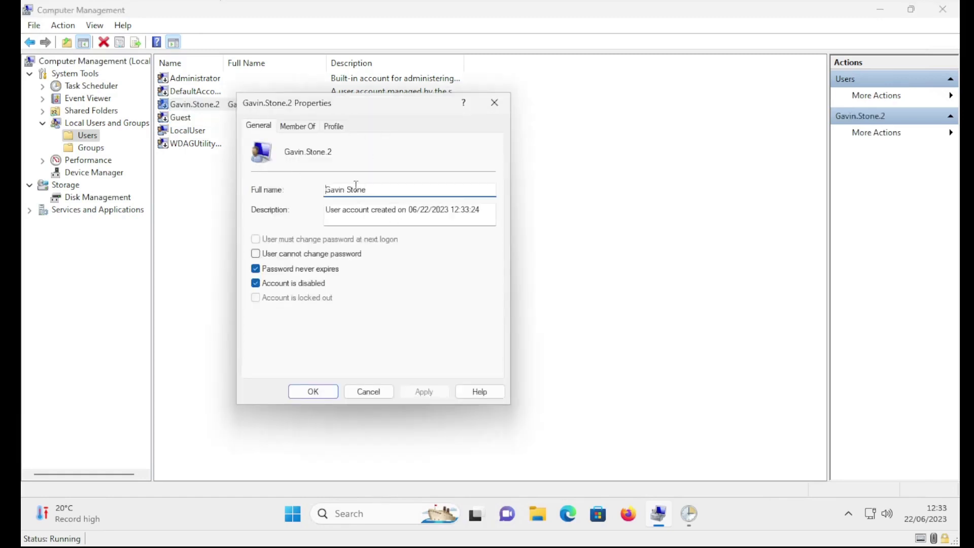
{"action": "left_click", "coordinate": [496, 106]}
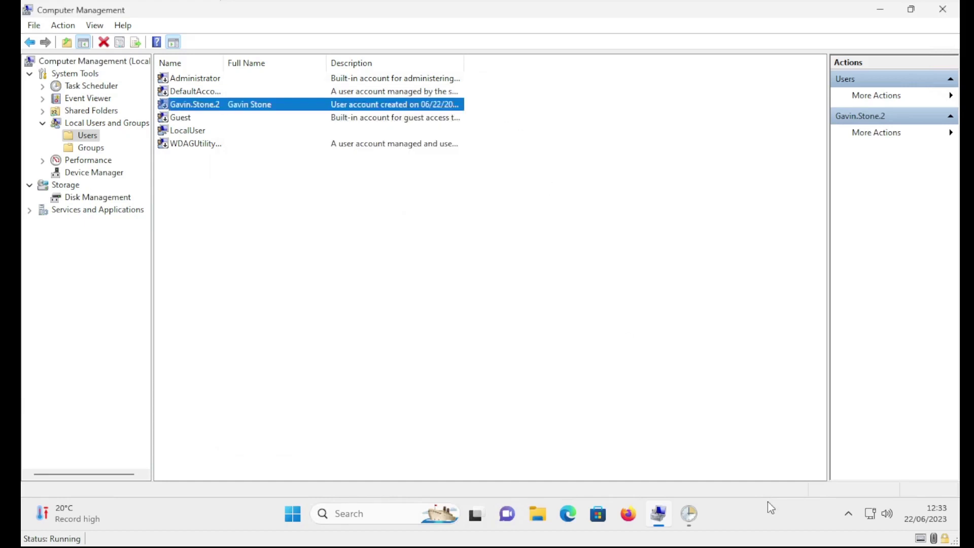
{"action": "left_click", "coordinate": [687, 505]}
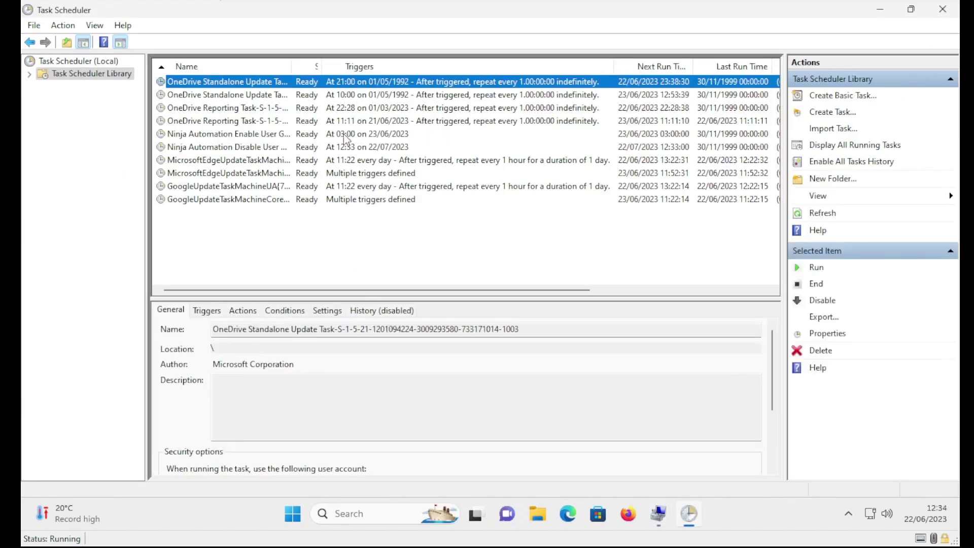
- View the Ninja Automation Enable User task, scheduled for 03:00 on 23/06/2023
{"action": "left_click", "coordinate": [347, 137]}
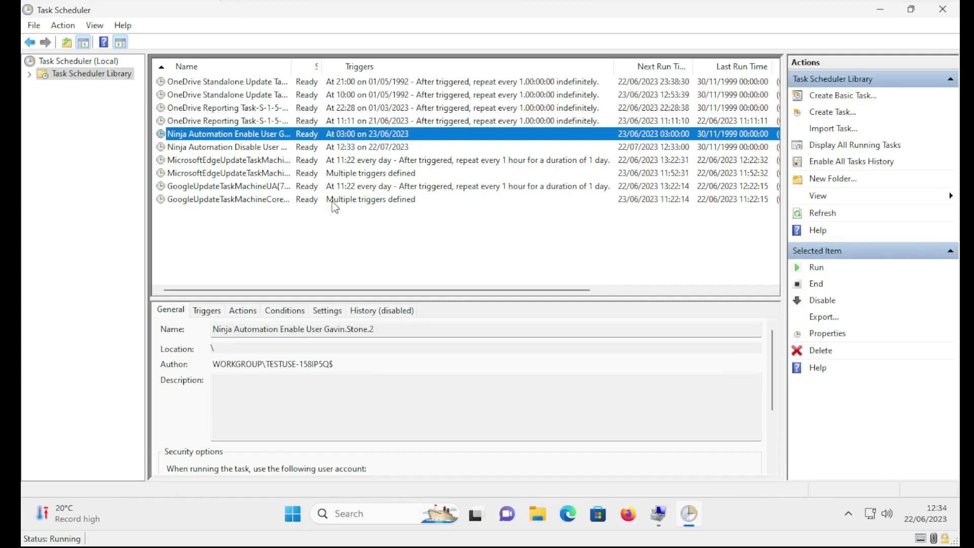
{"action": "key", "text": "alt"}
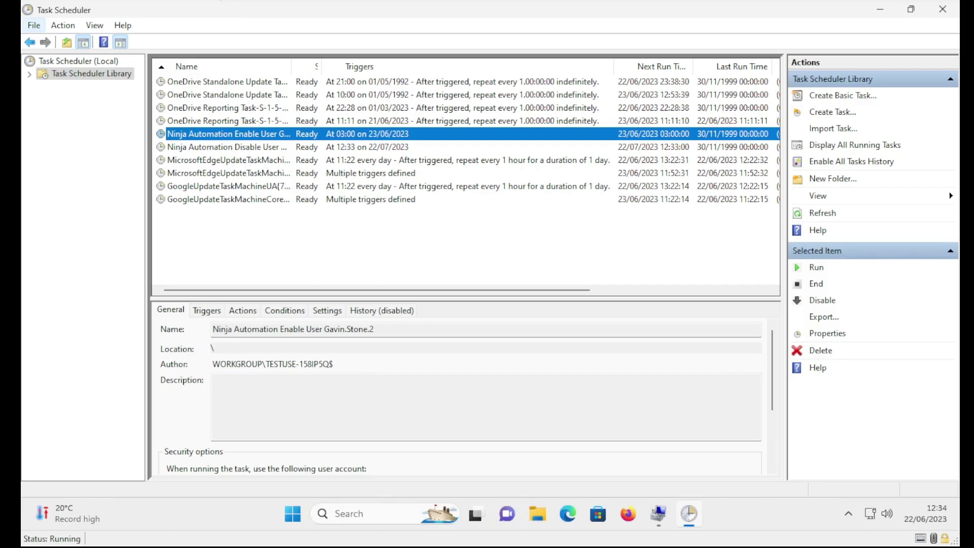